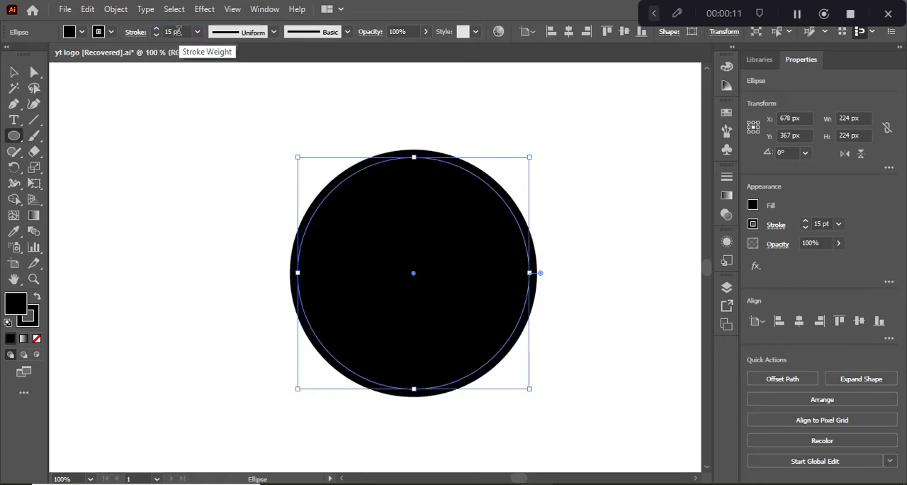
# - Remove the circle's fill, keeping only its 15 pt black stroke
pyautogui.click(82, 33)
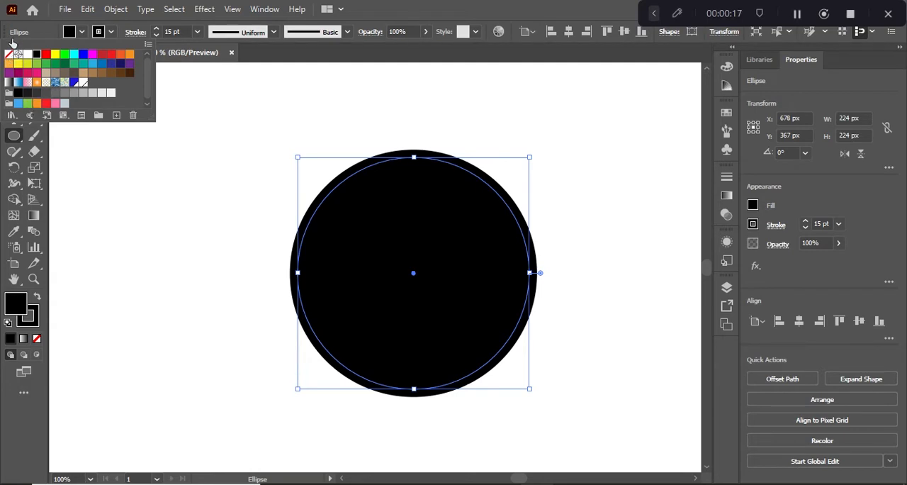
pyautogui.click(9, 63)
pyautogui.click(8, 55)
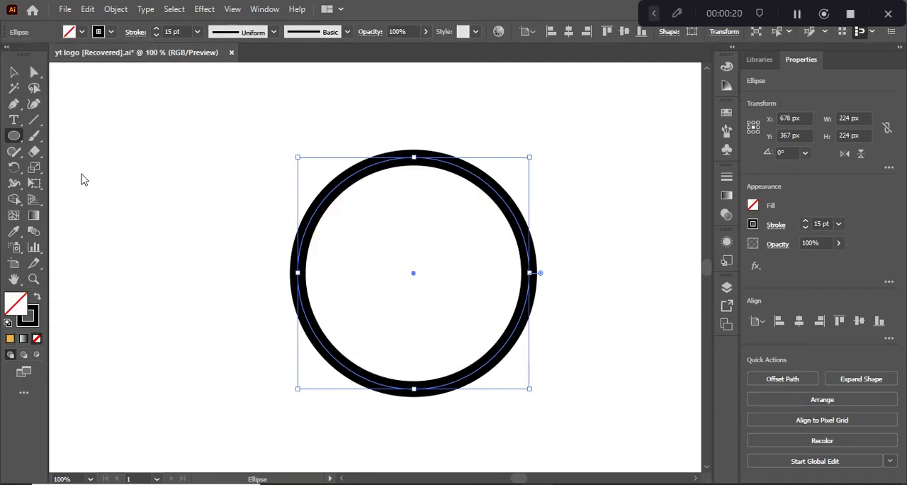
pyautogui.click(15, 75)
pyautogui.moveTo(474, 330); pyautogui.dragTo(476, 333)
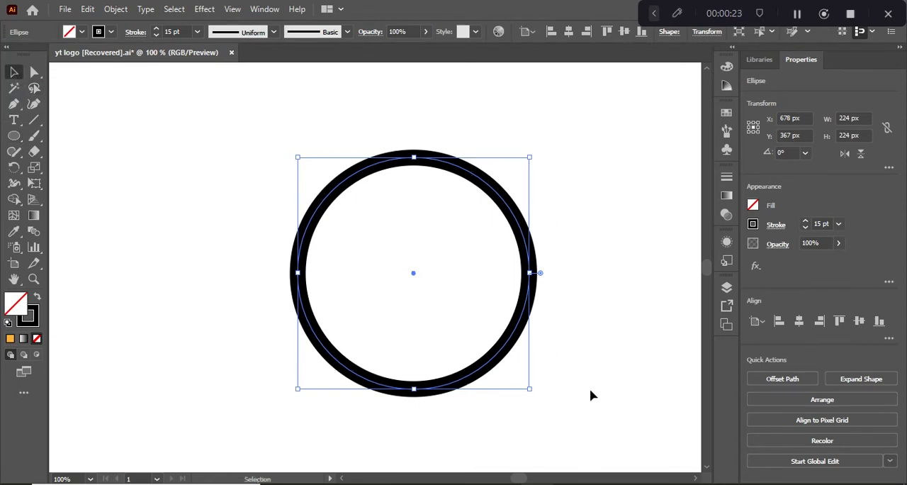
# - Draw a vertical line about 317 px long through the circle's centre, extending beyond the ring at both ends
pyautogui.click(34, 121)
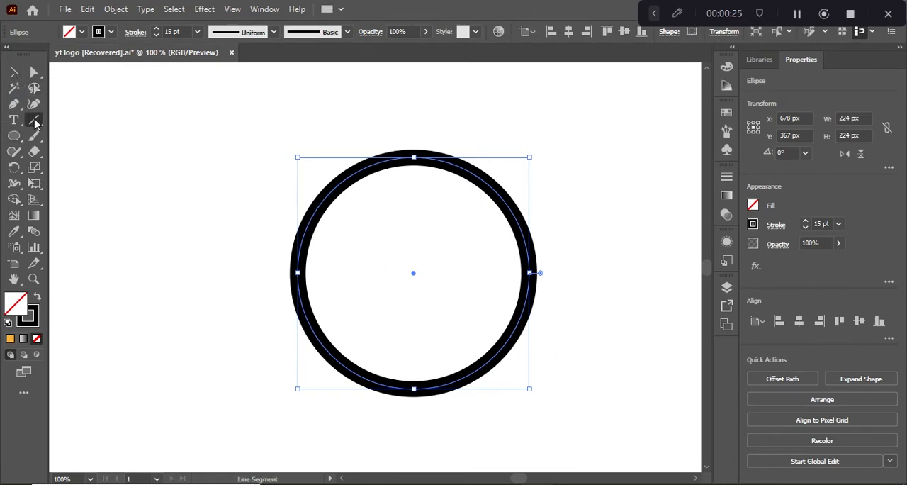
pyautogui.moveTo(413, 272); pyautogui.dragTo(406, 448)
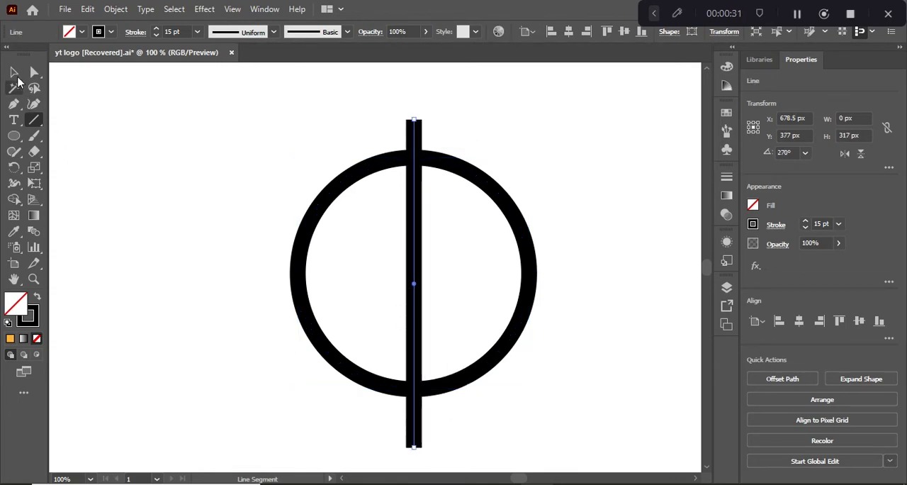
pyautogui.click(13, 71)
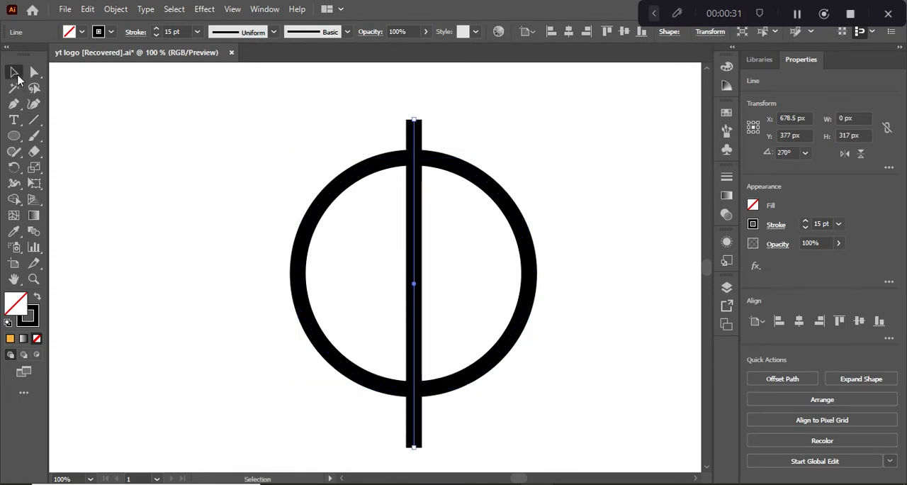
pyautogui.hotkey('ctrl', 'shift', 'a')
# - Copy the vertical line, paste it in front, and rotate the copy 45° clockwise into a rising diagonal
pyautogui.click(417, 236)
pyautogui.click(87, 9)
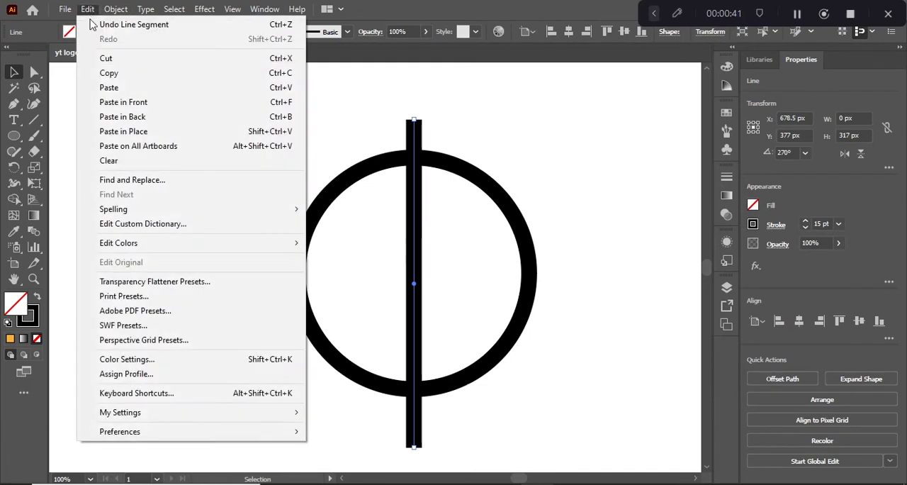
pyautogui.click(109, 73)
pyautogui.click(88, 9)
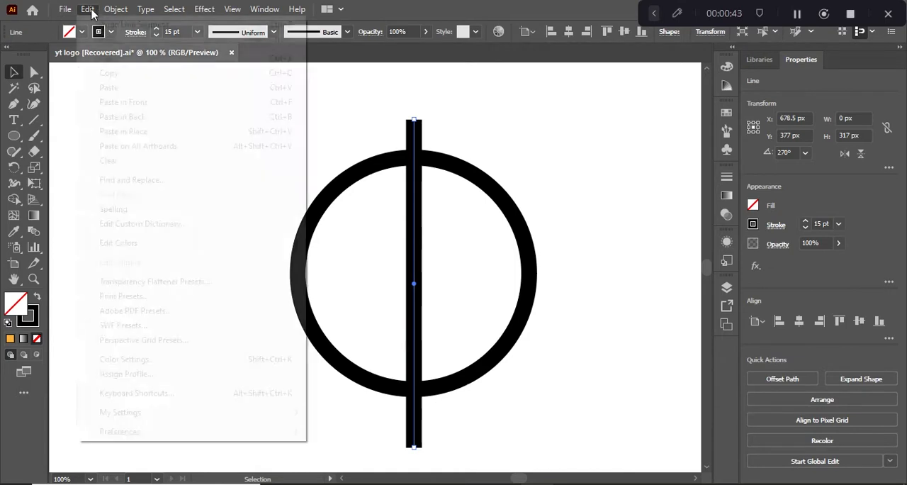
pyautogui.click(110, 102)
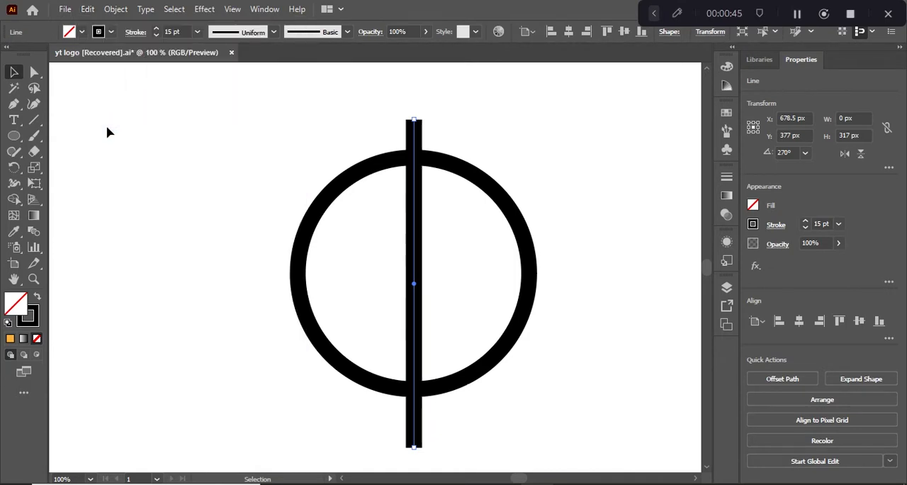
pyautogui.click(211, 178)
pyautogui.click(414, 242)
pyautogui.moveTo(414, 117); pyautogui.dragTo(516, 175)
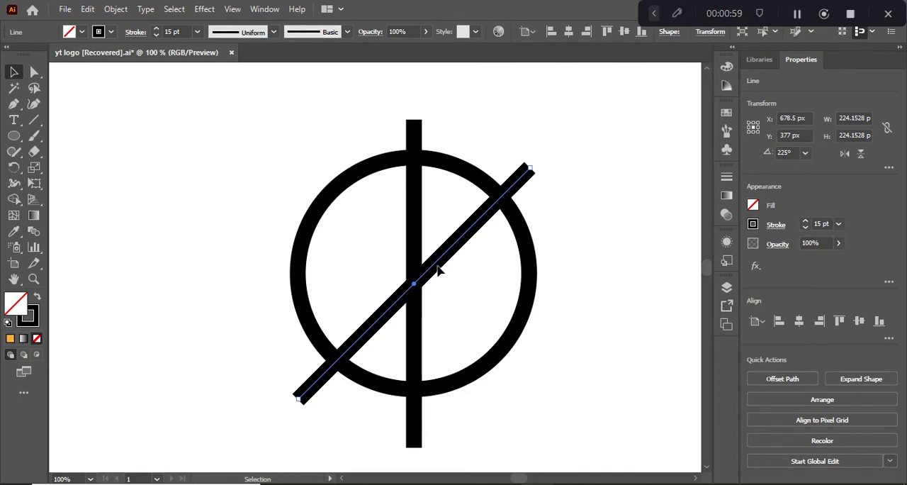
# - Duplicate the diagonal as a parallel line about 41 px up and to the left, and nudge the vertical line slightly upward
pyautogui.moveTo(437, 270); pyautogui.dragTo(383, 232)
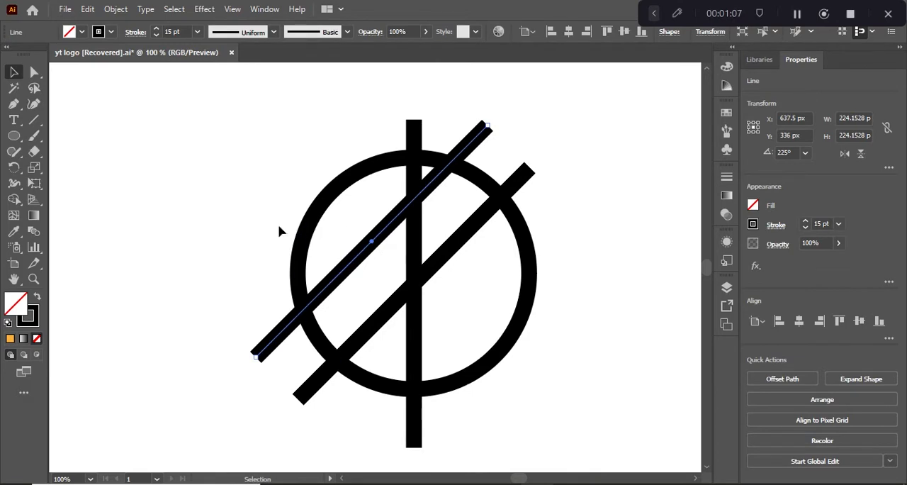
pyautogui.click(246, 205)
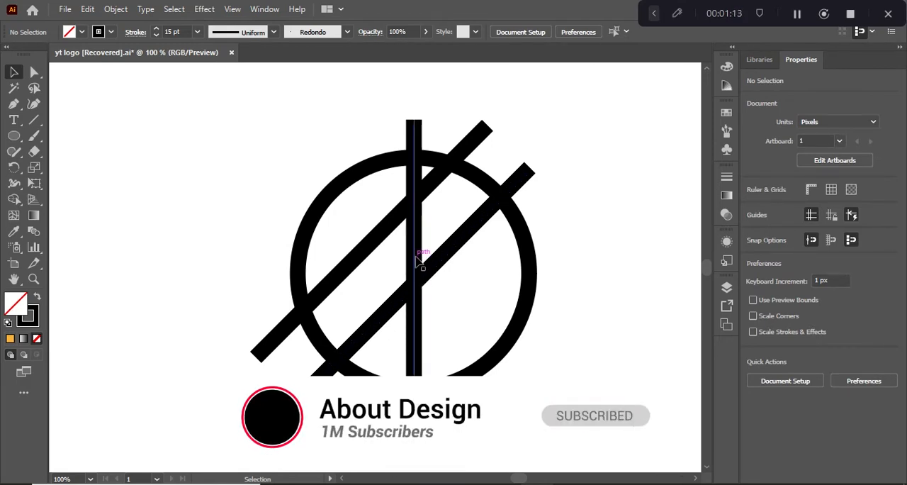
pyautogui.moveTo(418, 261)
pyautogui.mouseDown()
pyautogui.moveTo(444, 256)
pyautogui.moveTo(416, 256)
pyautogui.mouseUp()
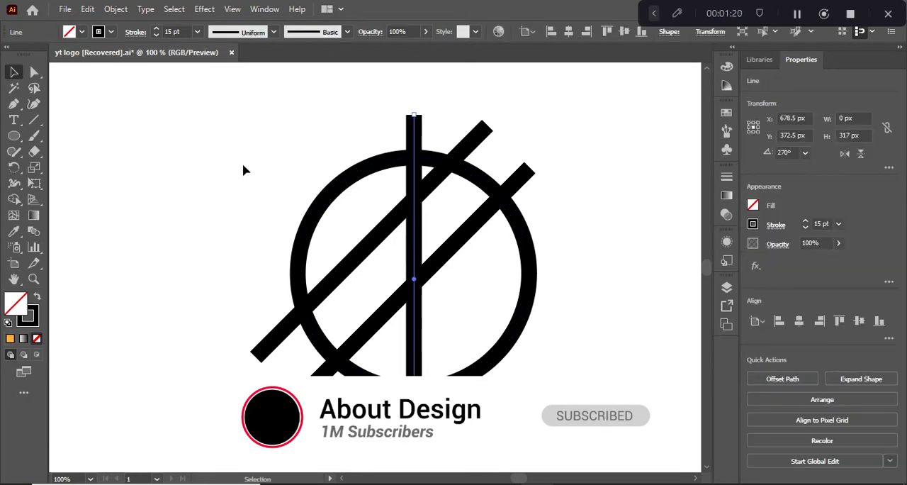
pyautogui.click(243, 170)
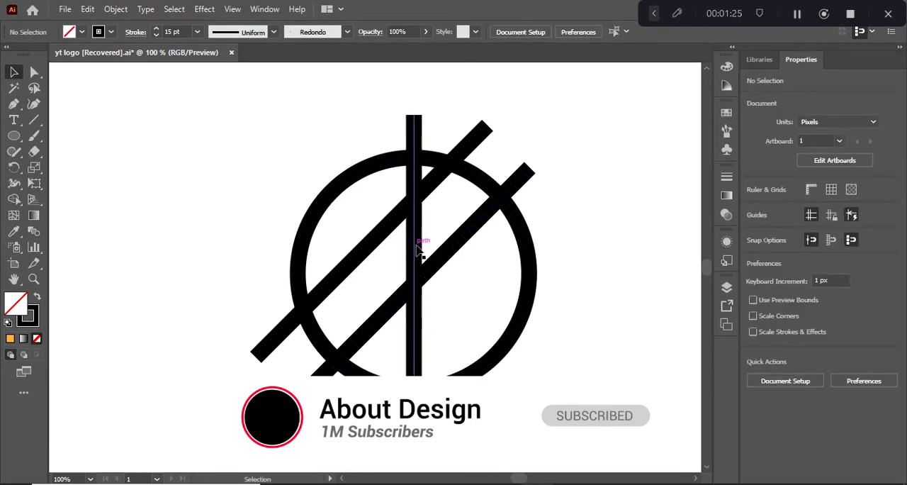
# - Create a reflected copy of the lower diagonal line across the vertical axis
pyautogui.click(464, 252)
pyautogui.rightClick(464, 251)
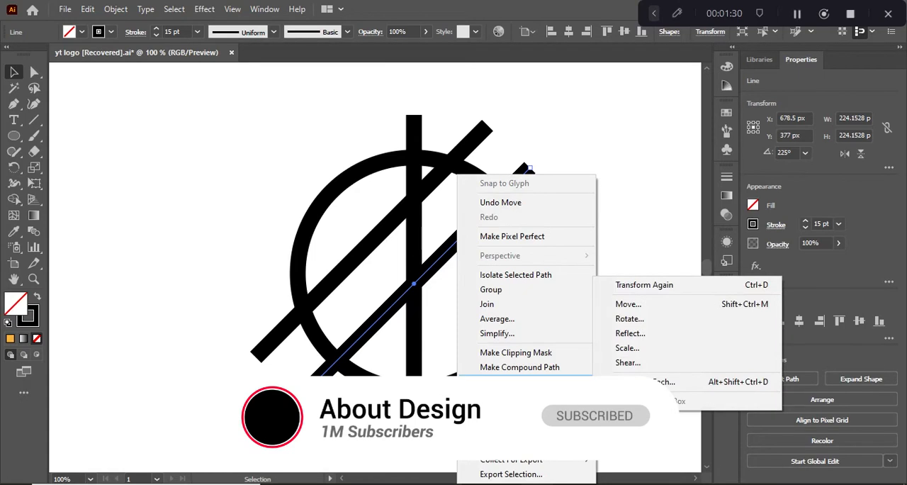
pyautogui.moveTo(577, 399)
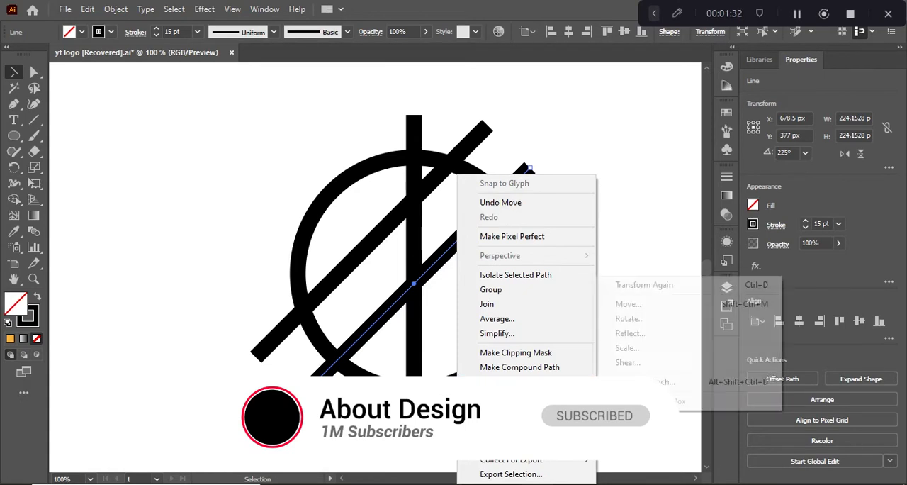
pyautogui.click(634, 337)
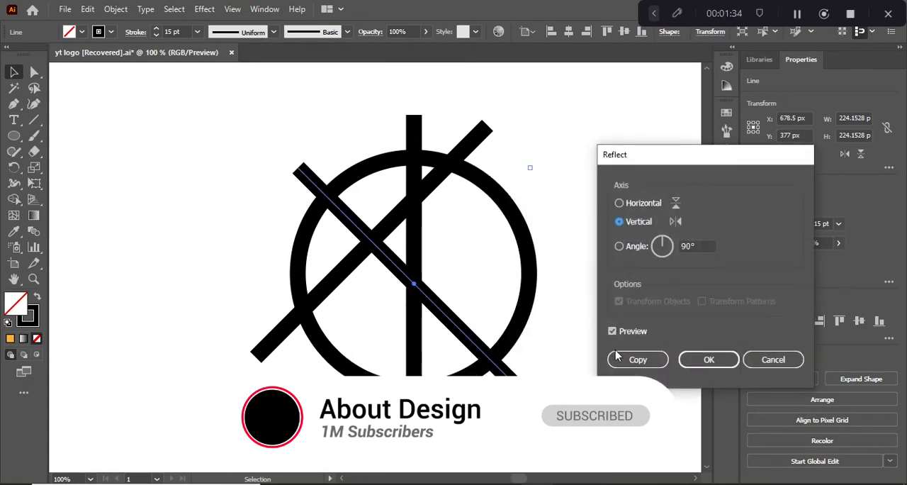
pyautogui.click(624, 358)
pyautogui.click(316, 252)
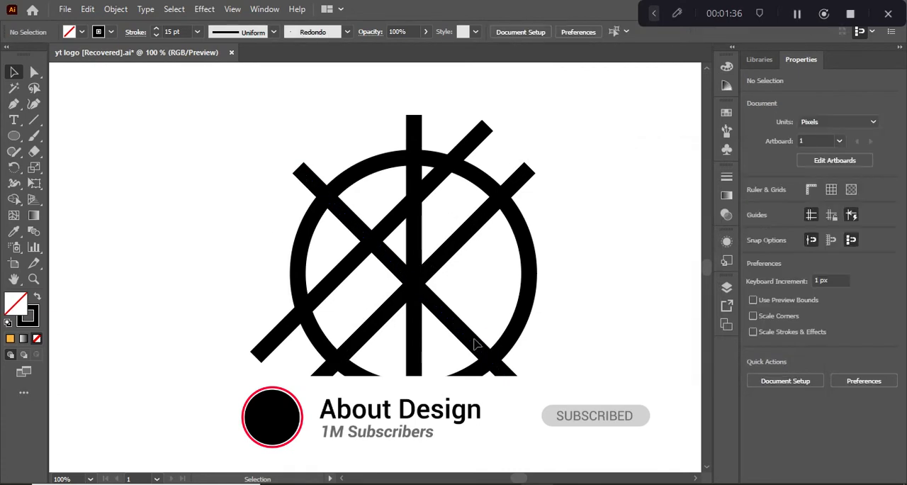
# - Move the reflected diagonal about 7 px left and the vertical line about 39 px right
pyautogui.moveTo(475, 344)
pyautogui.mouseDown()
pyautogui.moveTo(434, 348)
pyautogui.moveTo(461, 346)
pyautogui.mouseUp()
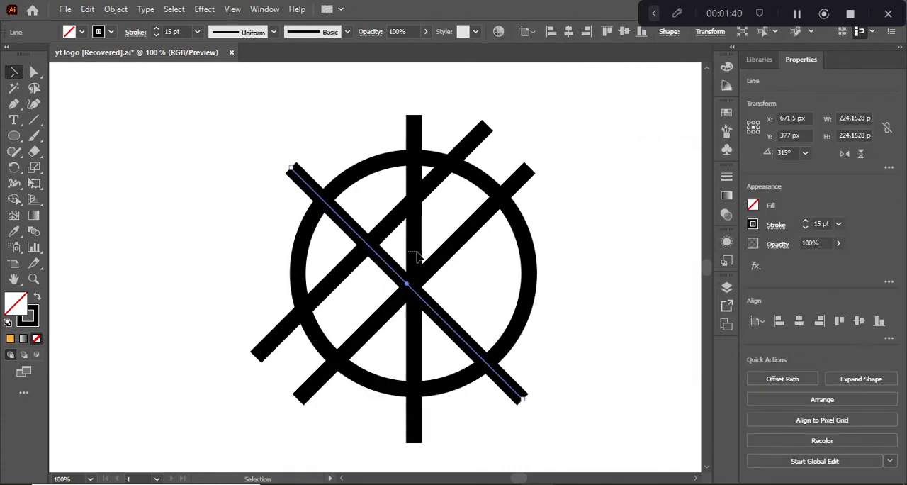
pyautogui.hotkey('ctrl', 'shift', 'a')
pyautogui.moveTo(418, 256); pyautogui.dragTo(454, 261)
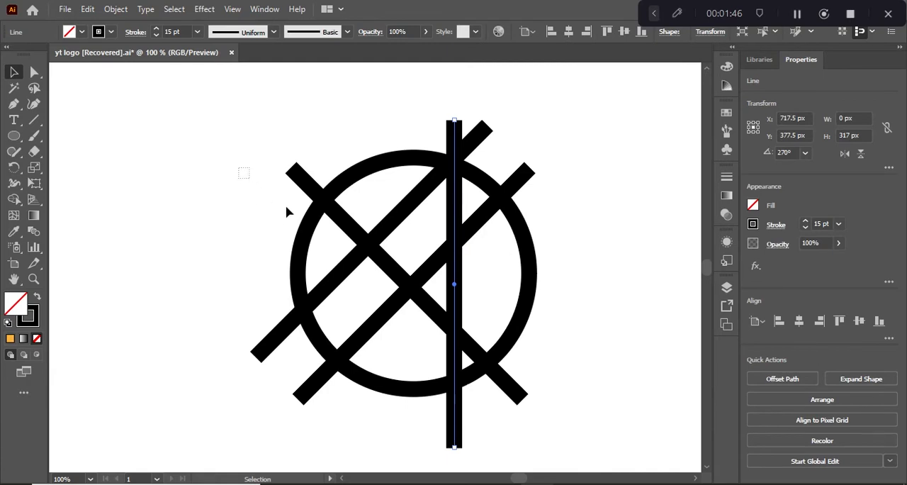
# - Expand the fill and stroke of the circle and all four lines into shapes
pyautogui.hotkey('ctrl', 'a')
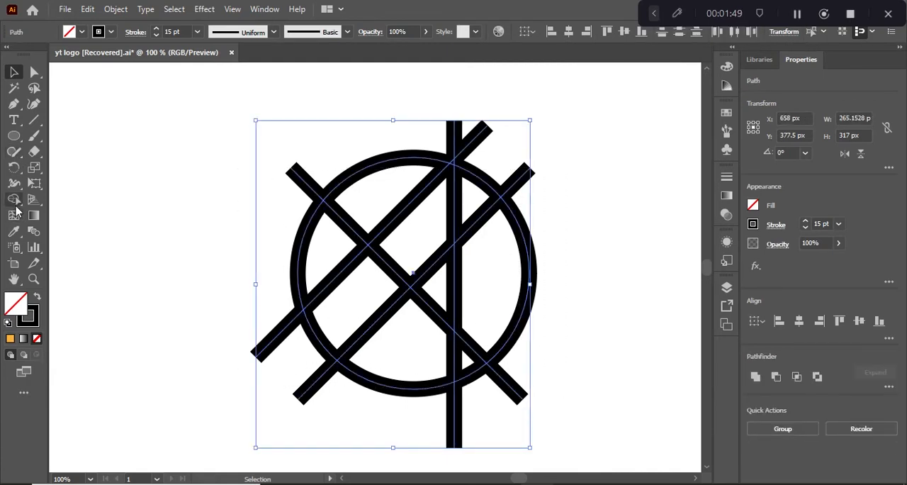
pyautogui.click(15, 200)
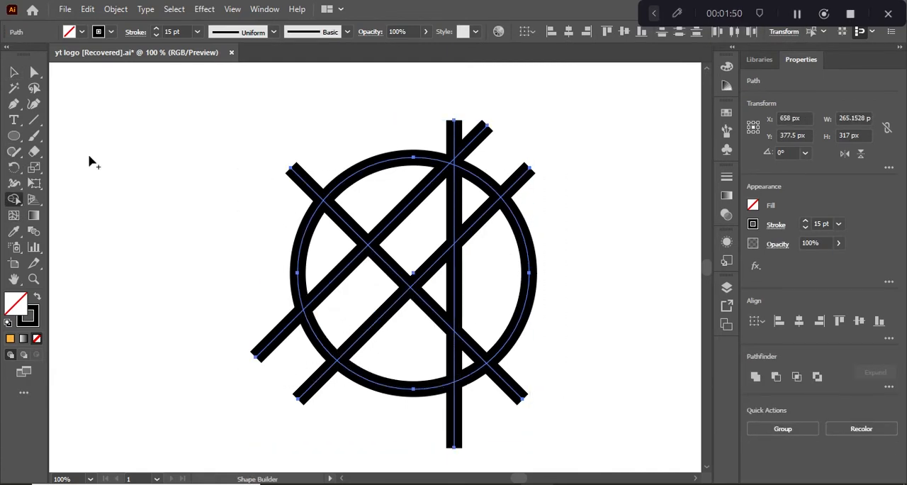
pyautogui.click(119, 14)
pyautogui.click(164, 161)
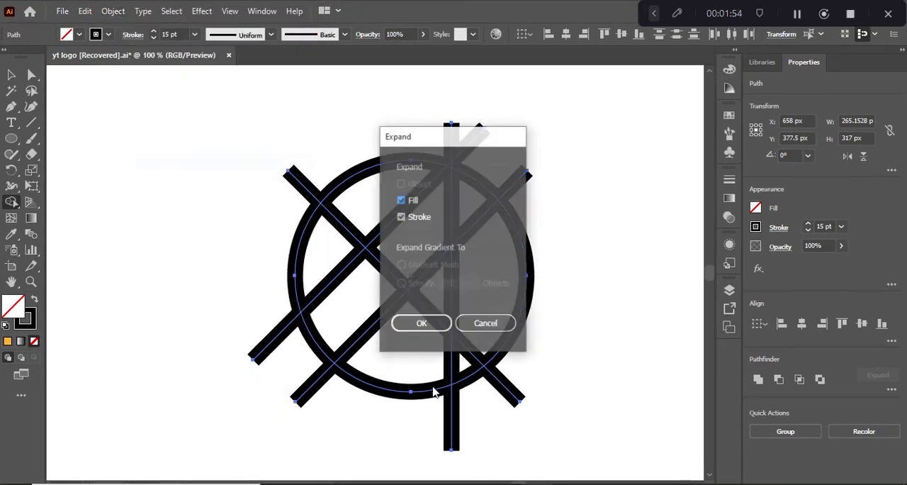
pyautogui.click(437, 323)
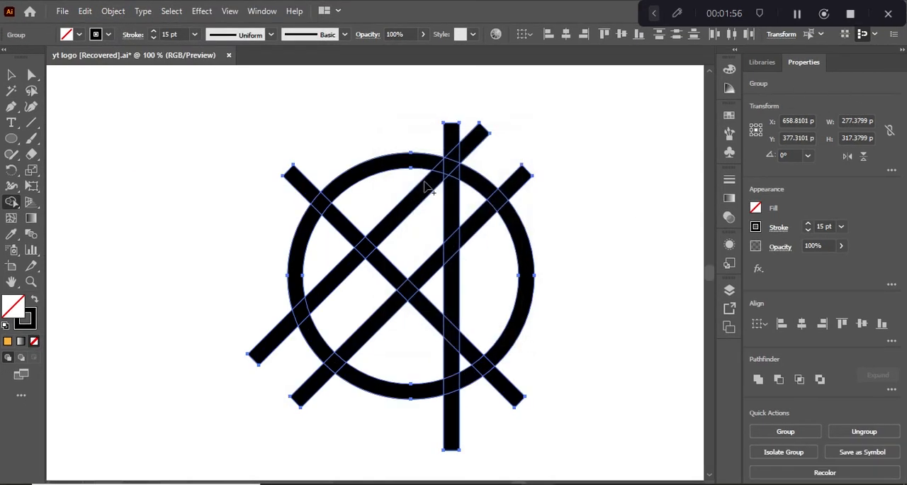
# - Delete the three diagonal line ends protruding from the circle's left side with the Shape Builder tool
pyautogui.keyDown('alt'); pyautogui.click(310, 193); pyautogui.keyUp('alt')
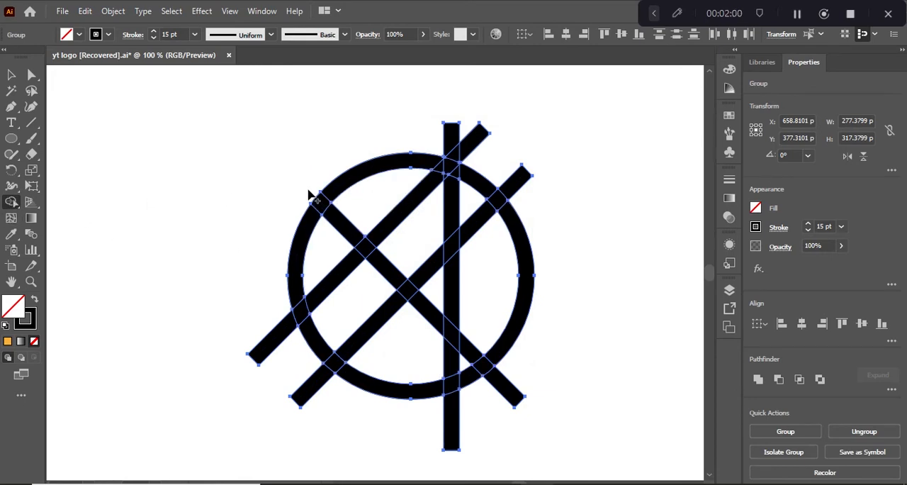
pyautogui.keyDown('alt'); pyautogui.click(265, 353); pyautogui.keyUp('alt')
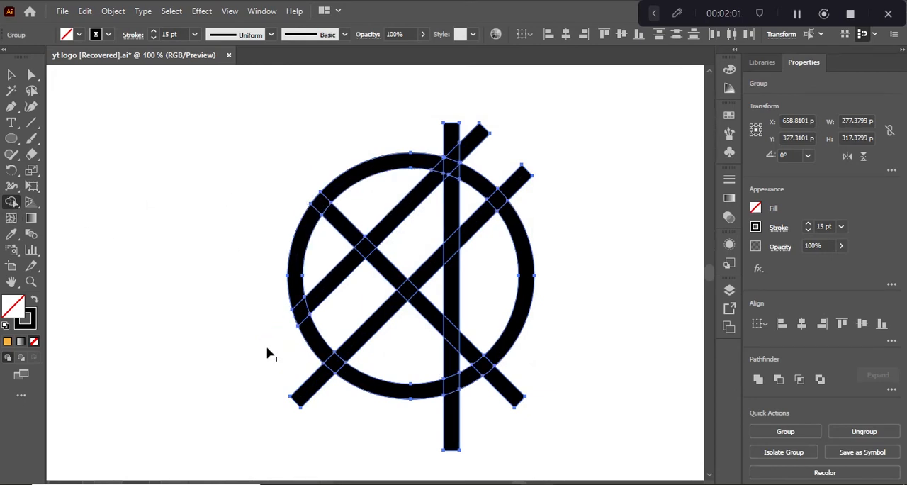
pyautogui.keyDown('alt'); pyautogui.click(316, 390); pyautogui.keyUp('alt')
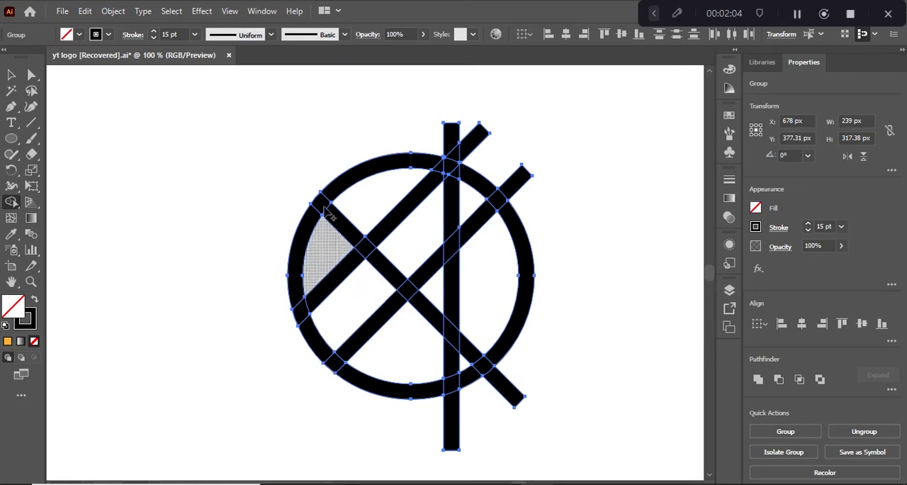
# - Set the fill to black and merge the ring's left and lower-left segments with the Shape Builder tool
pyautogui.keyDown('alt'); pyautogui.click(298, 301); pyautogui.keyUp('alt')
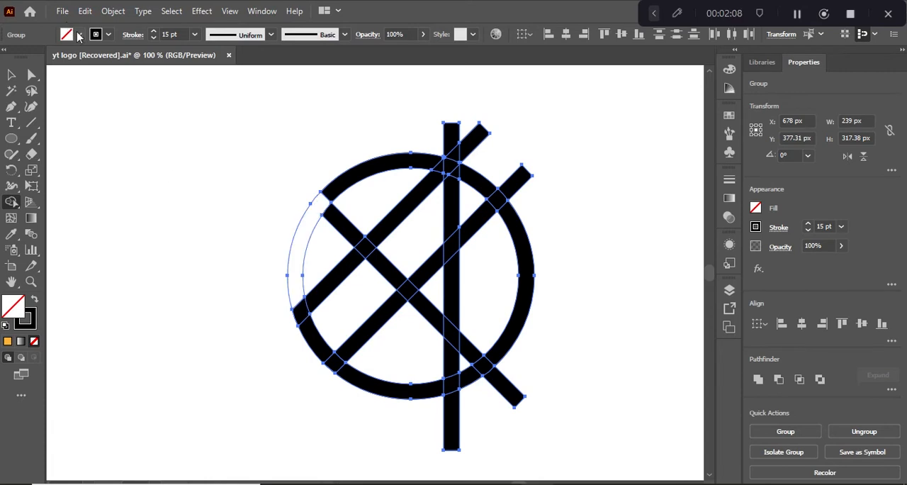
pyautogui.click(79, 35)
pyautogui.click(36, 57)
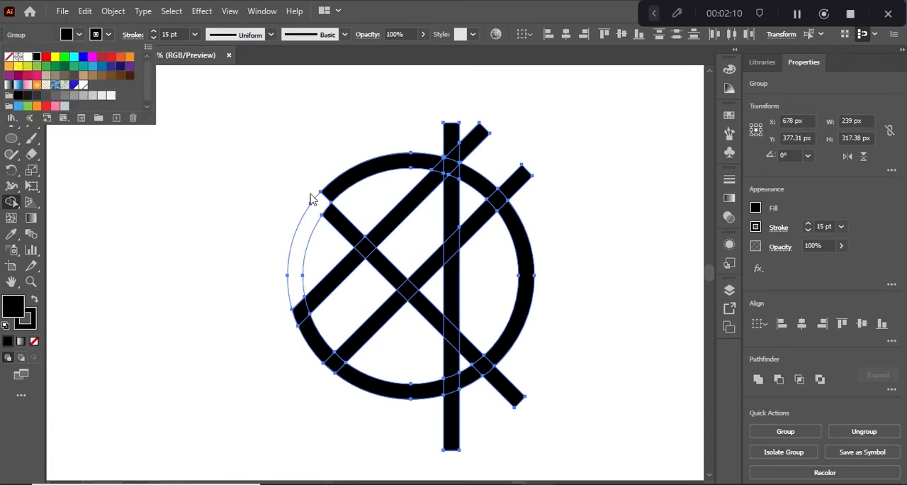
pyautogui.click(322, 203)
pyautogui.moveTo(321, 205); pyautogui.dragTo(306, 236)
pyautogui.moveTo(304, 294)
pyautogui.mouseDown()
pyautogui.moveTo(307, 323)
pyautogui.moveTo(331, 362)
pyautogui.moveTo(361, 378)
pyautogui.mouseUp()
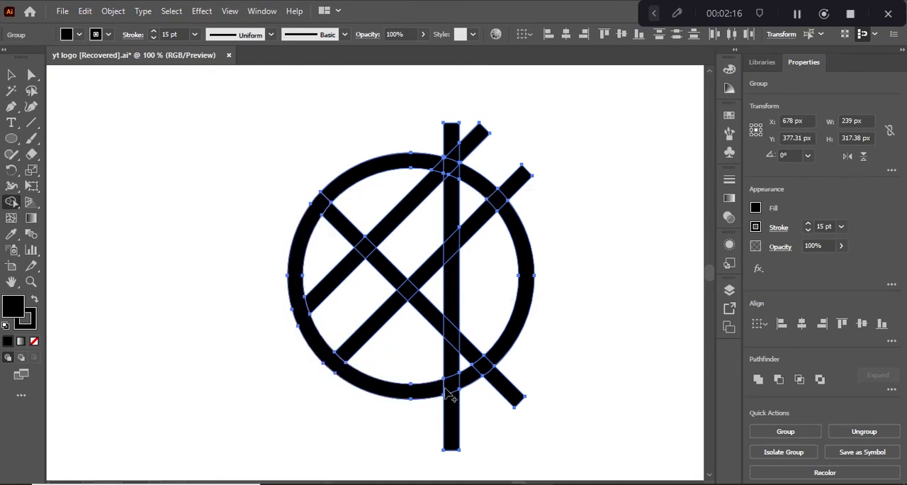
# - Delete the line ends below the circle and the surplus inner segments around the zigzag formed by the upper and reflected diagonals
pyautogui.keyDown('alt'); pyautogui.click(450, 410); pyautogui.keyUp('alt')
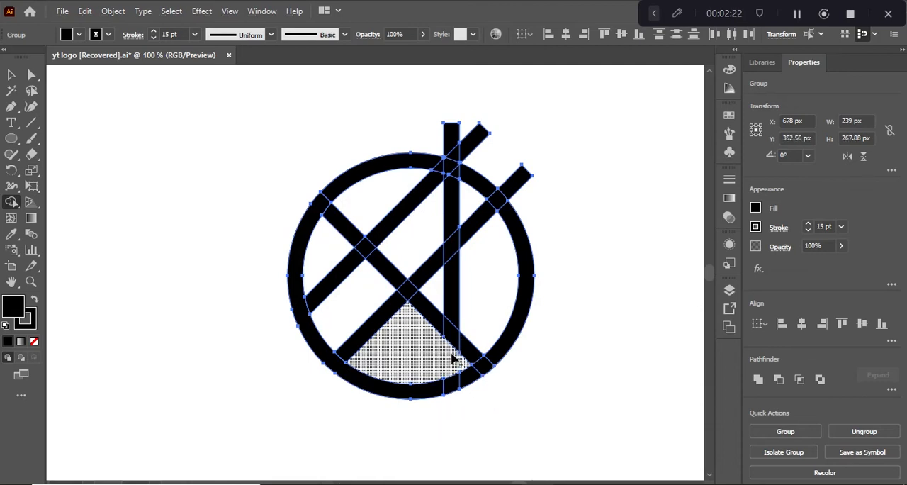
pyautogui.keyDown('alt'); pyautogui.click(383, 313); pyautogui.keyUp('alt')
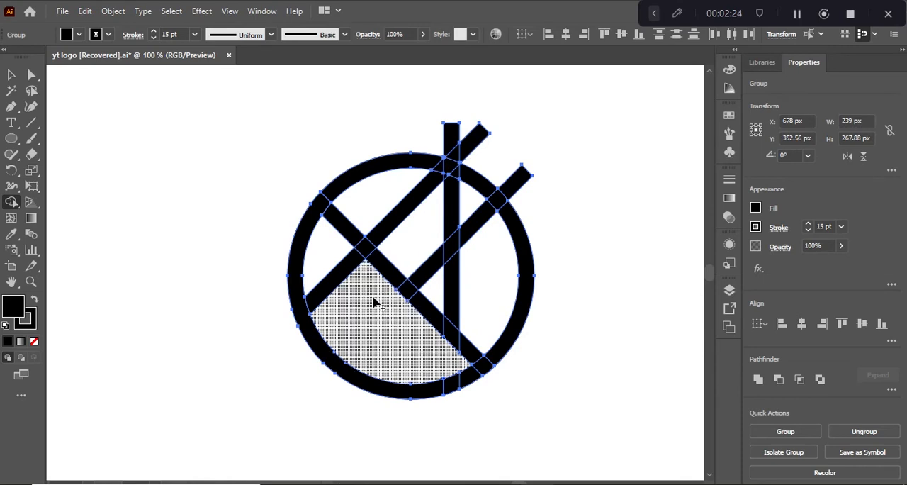
pyautogui.keyDown('alt'); pyautogui.click(347, 232); pyautogui.keyUp('alt')
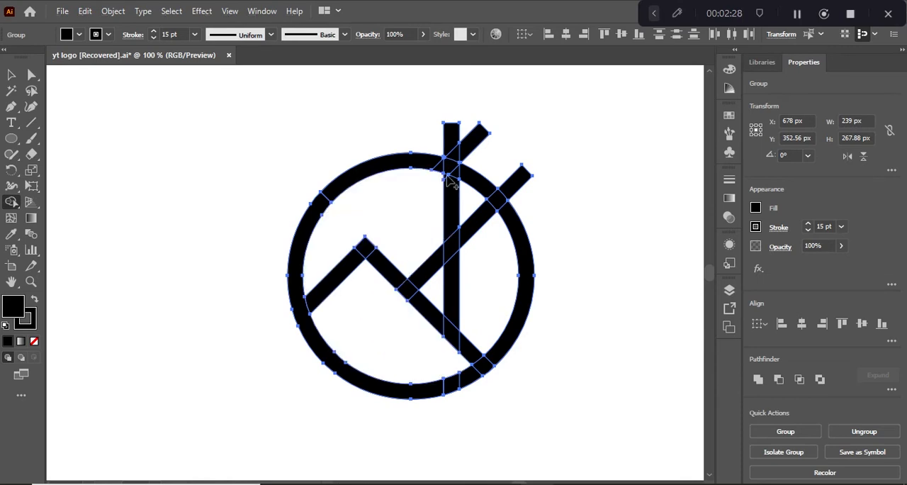
# - Delete the vertical and upper diagonal ends above the circle, plus the vertical line's segment above the remaining rising diagonal
pyautogui.moveTo(457, 153)
pyautogui.mouseDown()
pyautogui.moveTo(469, 146)
pyautogui.moveTo(459, 152)
pyautogui.mouseUp()
pyautogui.keyDown('alt'); pyautogui.click(459, 152); pyautogui.keyUp('alt')
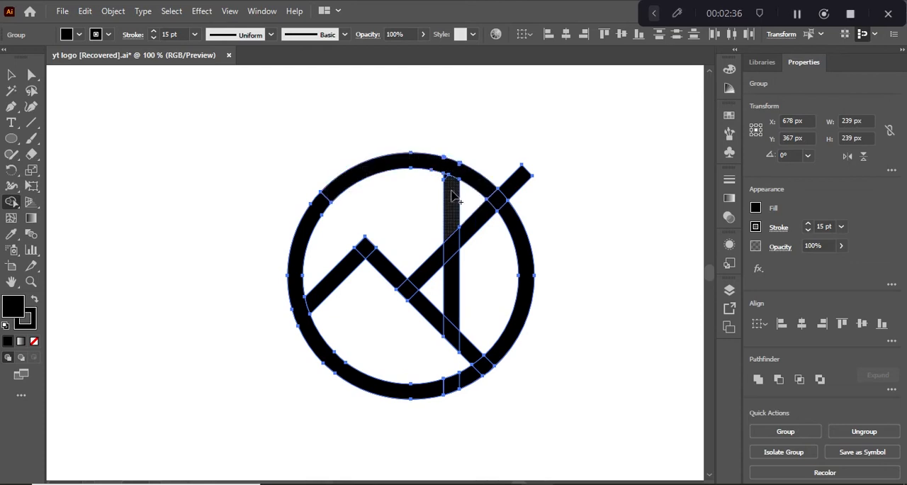
pyautogui.keyDown('alt'); pyautogui.click(454, 198); pyautogui.keyUp('alt')
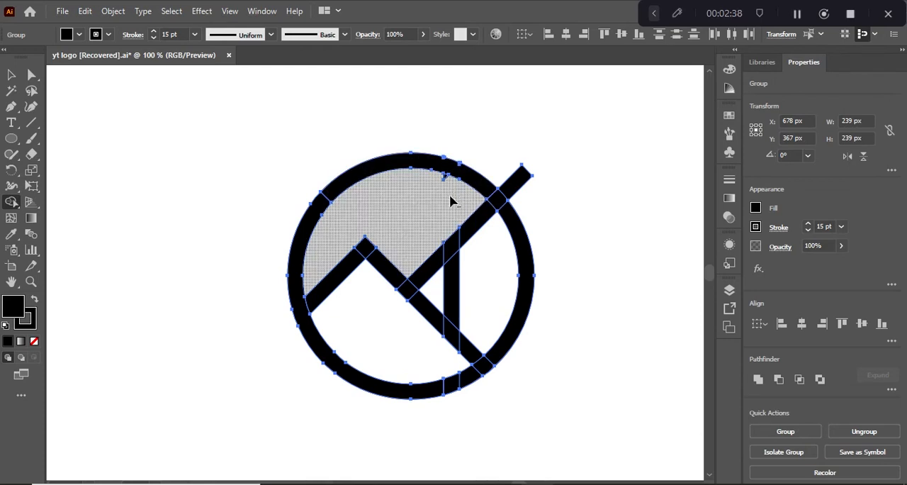
# - Delete the rising diagonal's segment left of the vertical line and its end protruding beyond the circle's upper right
pyautogui.keyDown('alt'); pyautogui.click(435, 260); pyautogui.keyUp('alt')
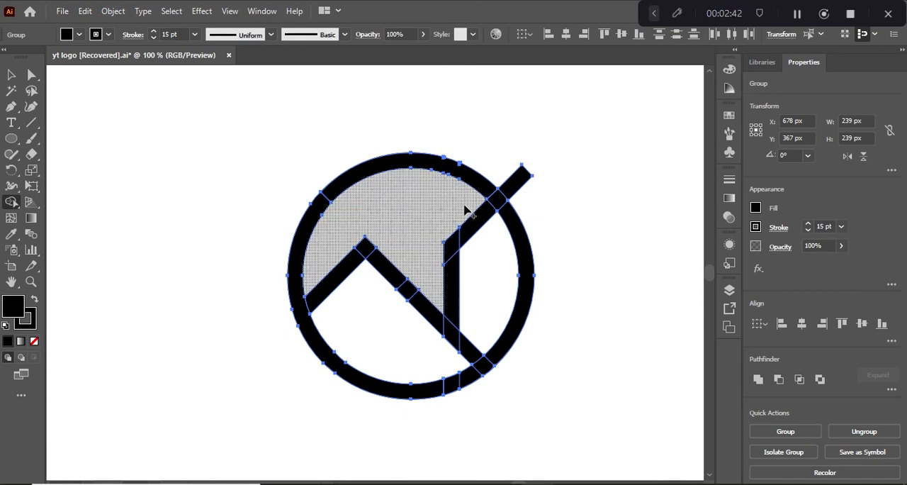
pyautogui.keyDown('alt'); pyautogui.click(513, 187); pyautogui.keyUp('alt')
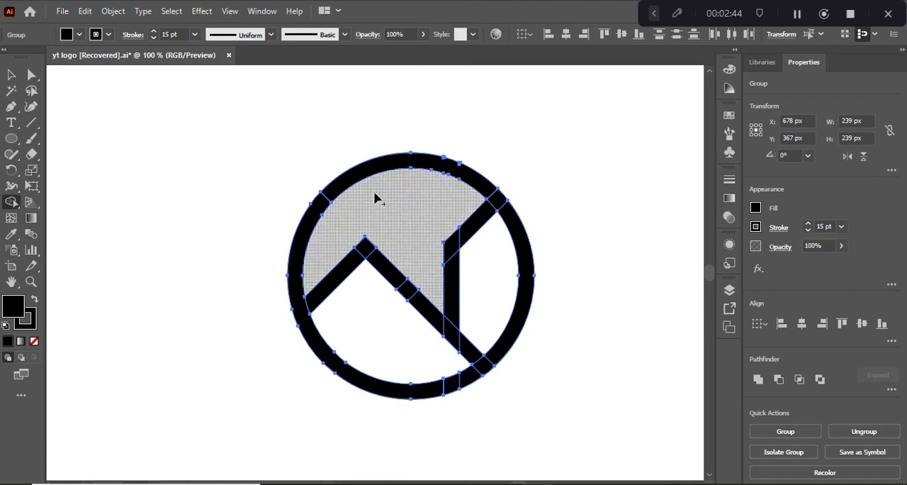
# - Unite the trimmed ring and line pieces with Pathfinder, and move the logo toward the upper left of the canvas
pyautogui.click(11, 75)
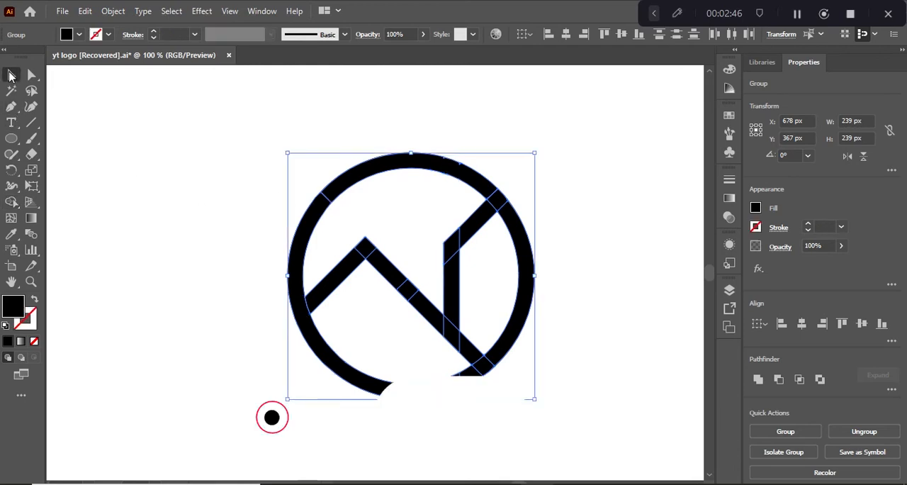
pyautogui.click(758, 380)
pyautogui.click(551, 308)
pyautogui.moveTo(458, 331); pyautogui.dragTo(371, 267)
pyautogui.click(146, 212)
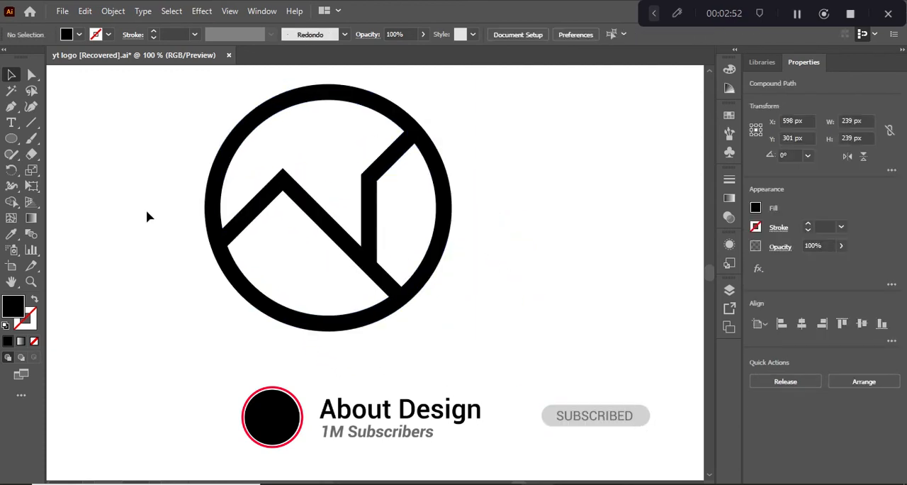
# - Draw a vertical guide line about 153 px long from the left peak down to the ring and give it a black stroke
pyautogui.click(31, 122)
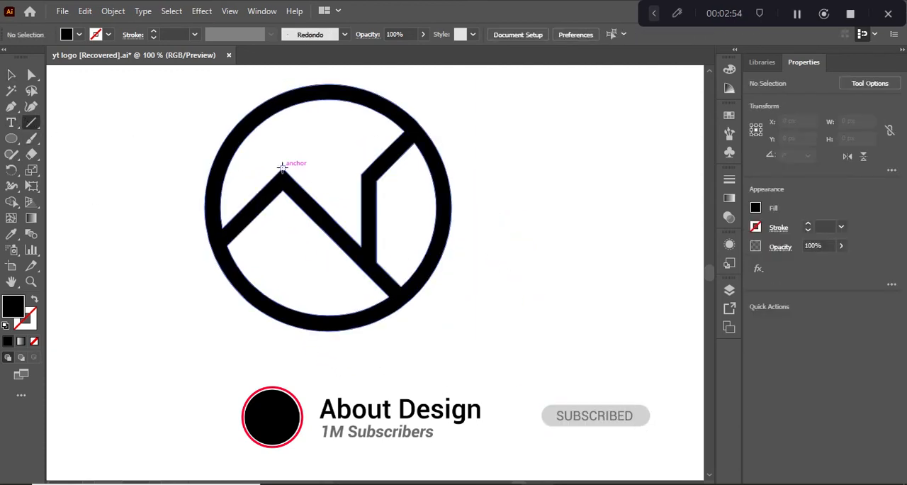
pyautogui.moveTo(281, 167); pyautogui.dragTo(283, 326)
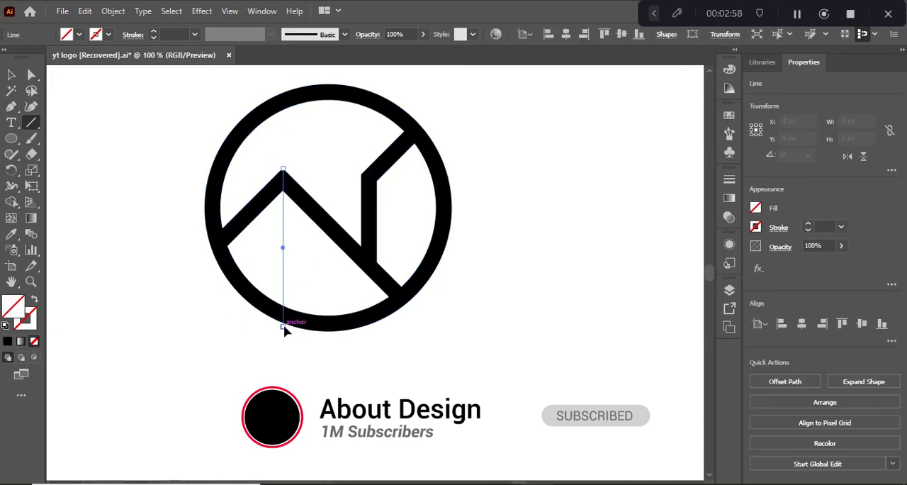
pyautogui.click(109, 37)
pyautogui.click(39, 56)
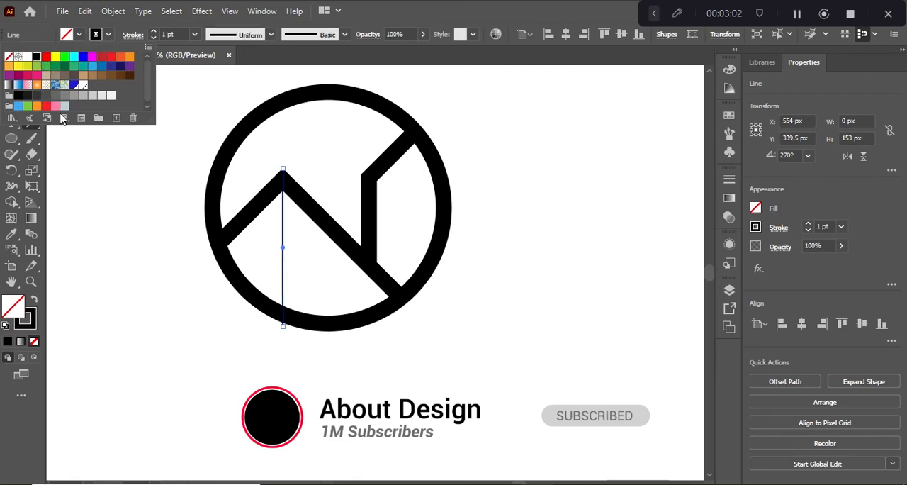
pyautogui.click(249, 216)
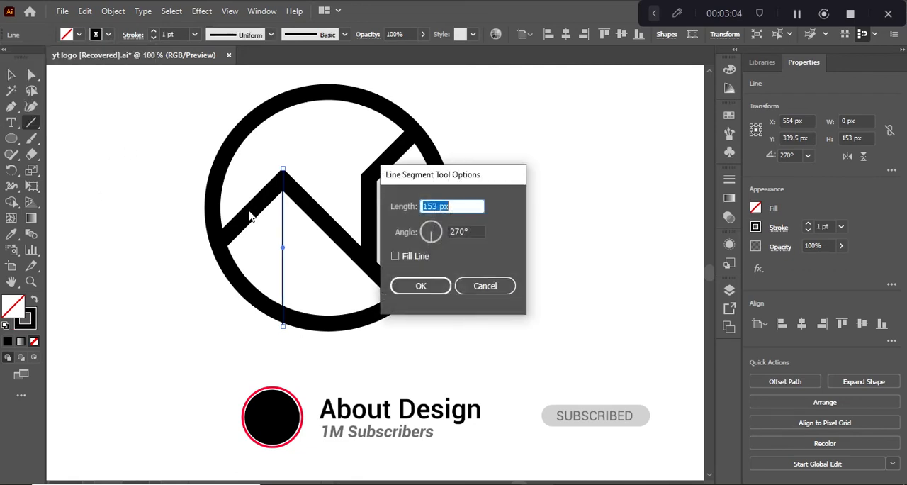
pyautogui.click(485, 285)
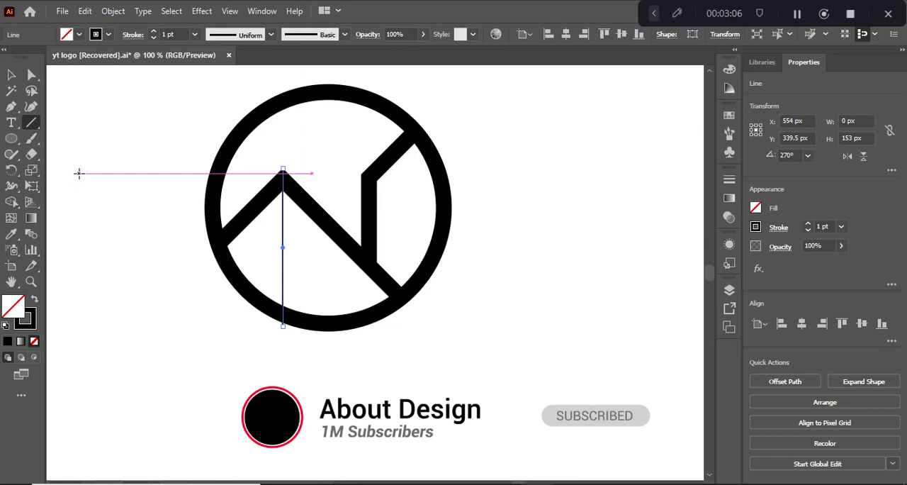
# - Draw a circle about 36 px wide below the left peak, with a black fill and no stroke
pyautogui.click(10, 138)
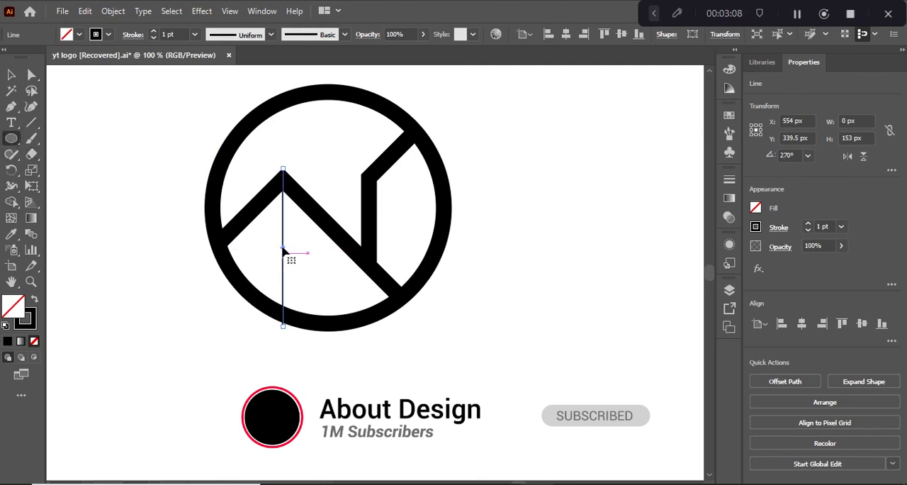
pyautogui.moveTo(294, 248); pyautogui.dragTo(281, 229)
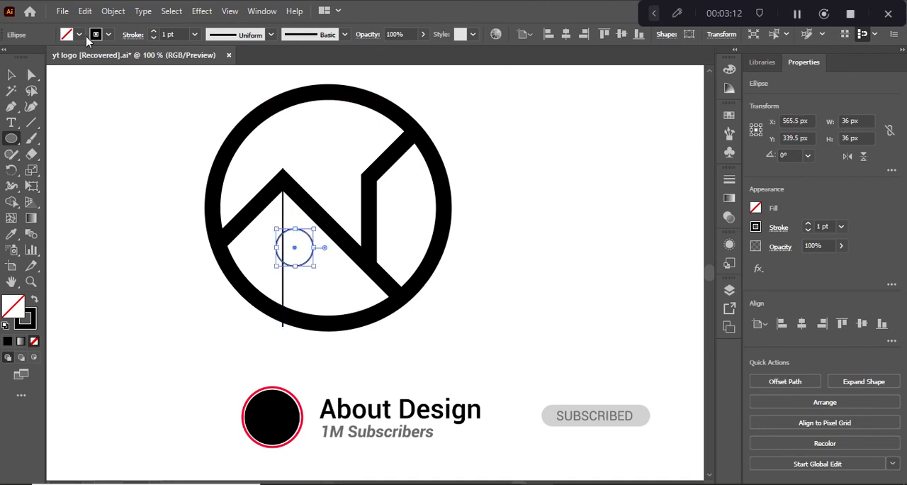
pyautogui.click(106, 34)
pyautogui.click(9, 57)
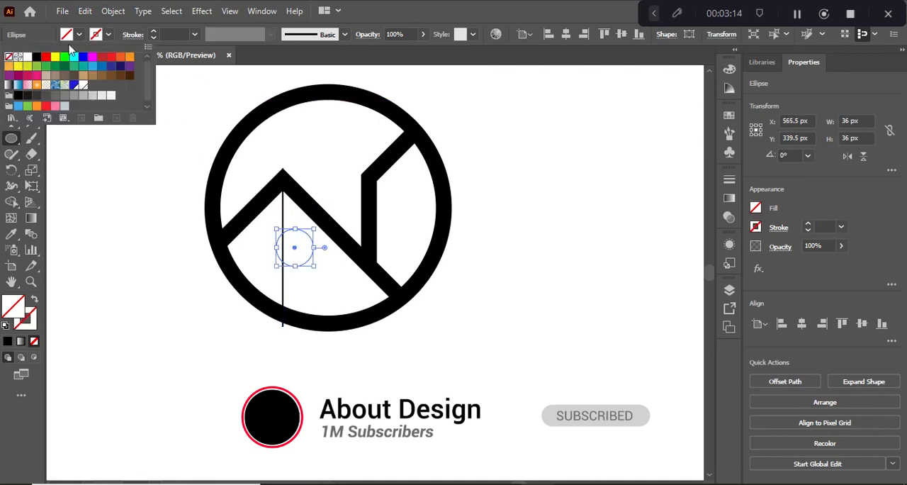
pyautogui.click(79, 34)
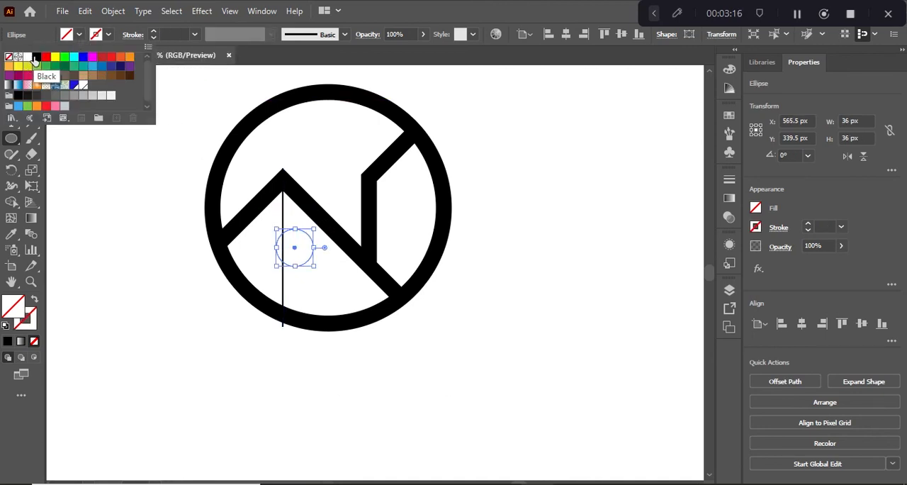
pyautogui.click(36, 56)
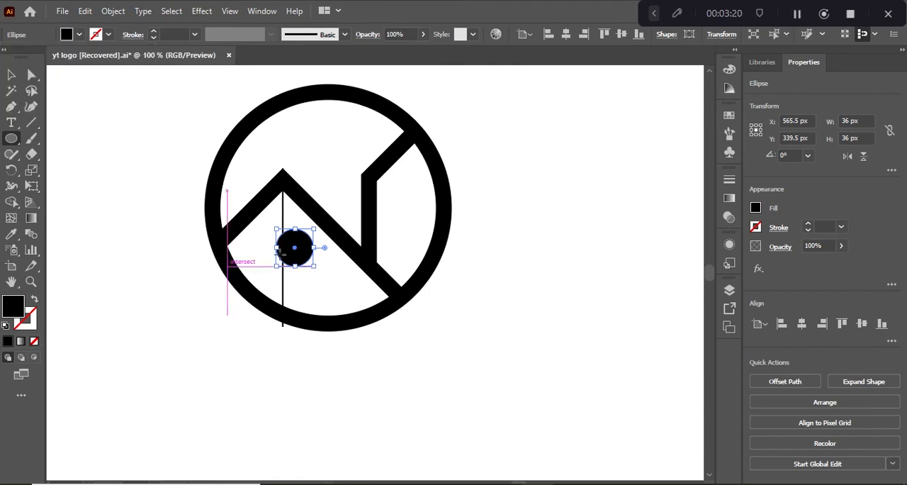
# - Shrink the small circle to about 27 px and centre it horizontally on the vertical guide line
pyautogui.moveTo(314, 267); pyautogui.dragTo(307, 260)
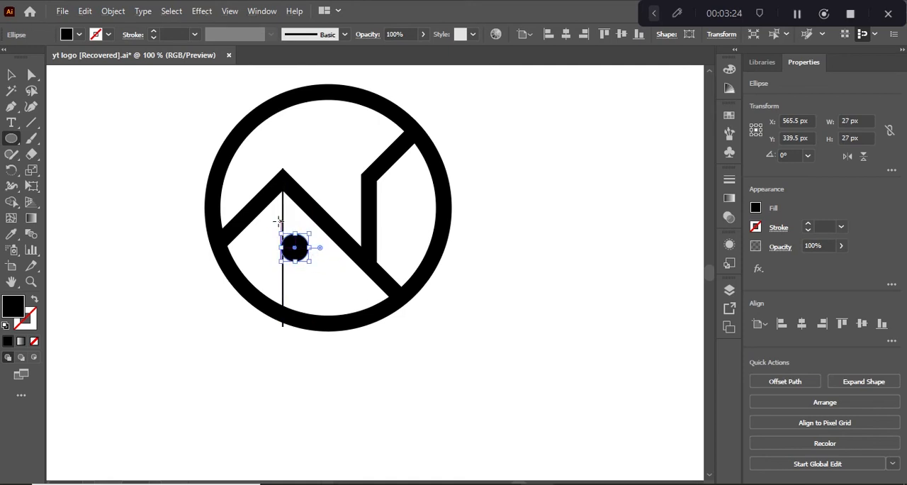
pyautogui.press('v')
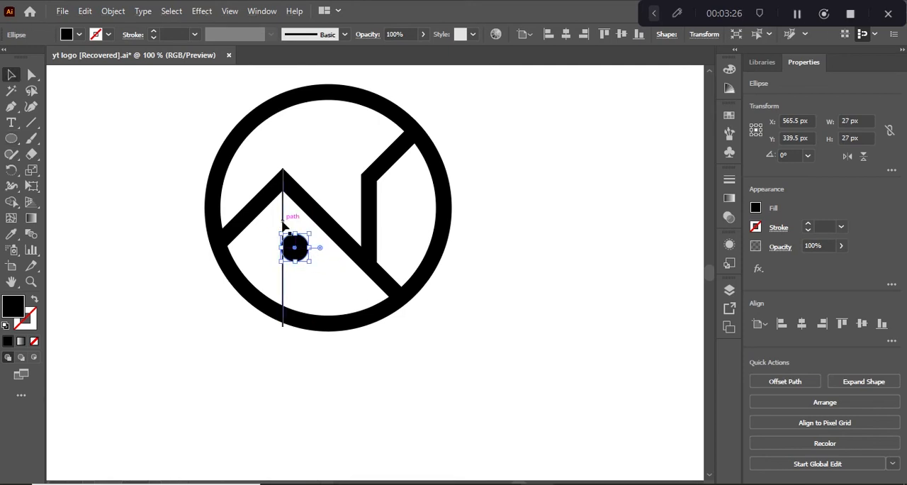
pyautogui.keyDown('shift'); pyautogui.click(283, 224); pyautogui.keyUp('shift')
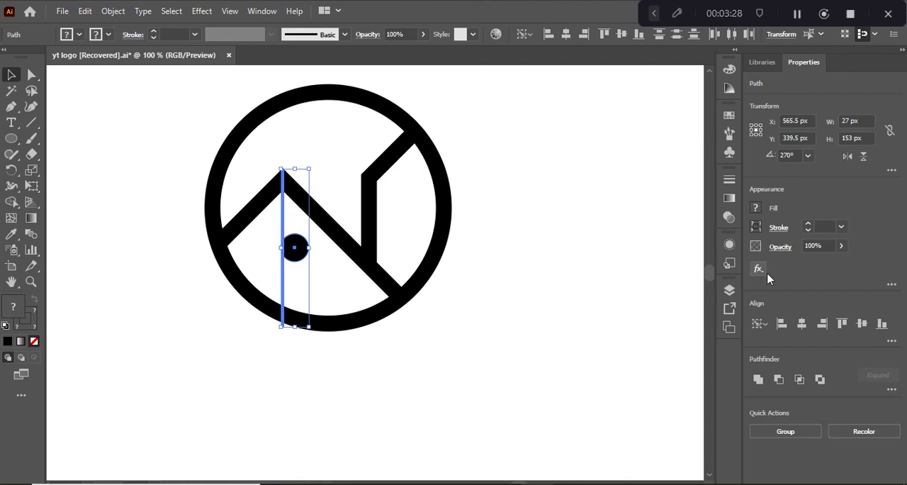
pyautogui.click(145, 224)
# - Duplicate the black dot into the middle of the logo's right section and delete the vertical guide line
pyautogui.click(287, 249)
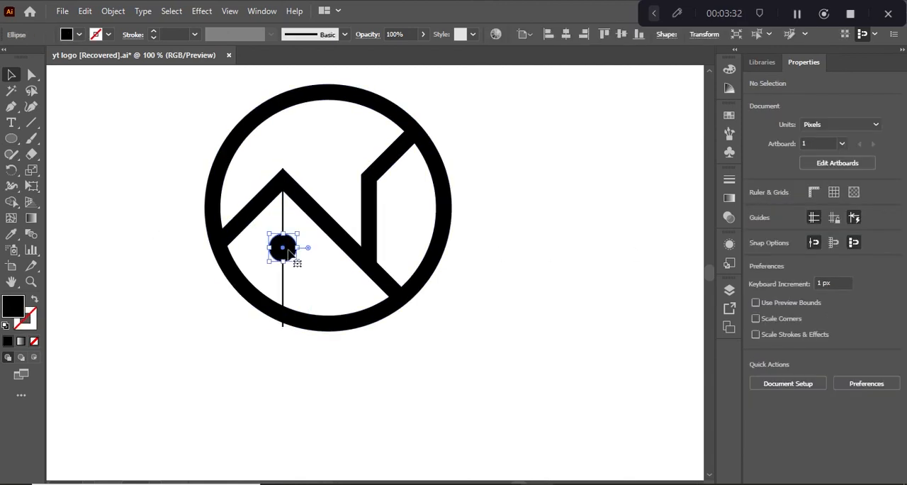
pyautogui.moveTo(287, 249); pyautogui.dragTo(395, 218)
pyautogui.click(284, 225)
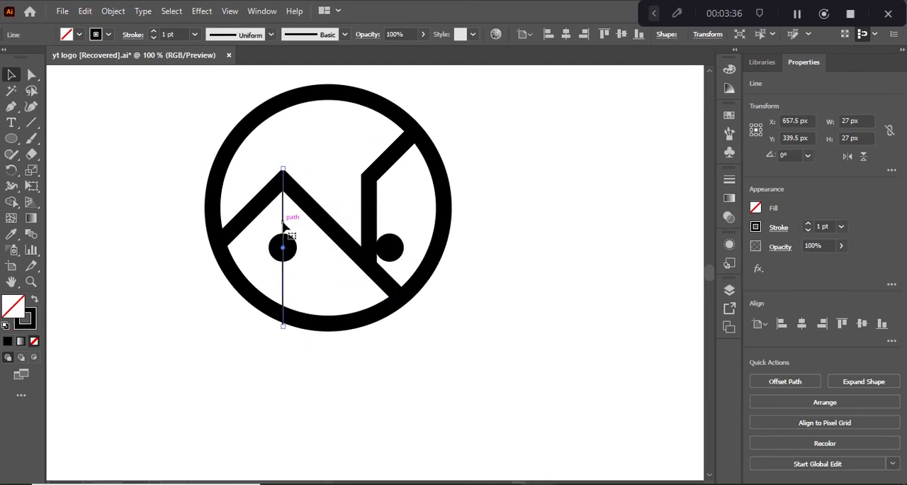
pyautogui.press('Delete')
pyautogui.moveTo(396, 246); pyautogui.dragTo(409, 220)
pyautogui.click(133, 175)
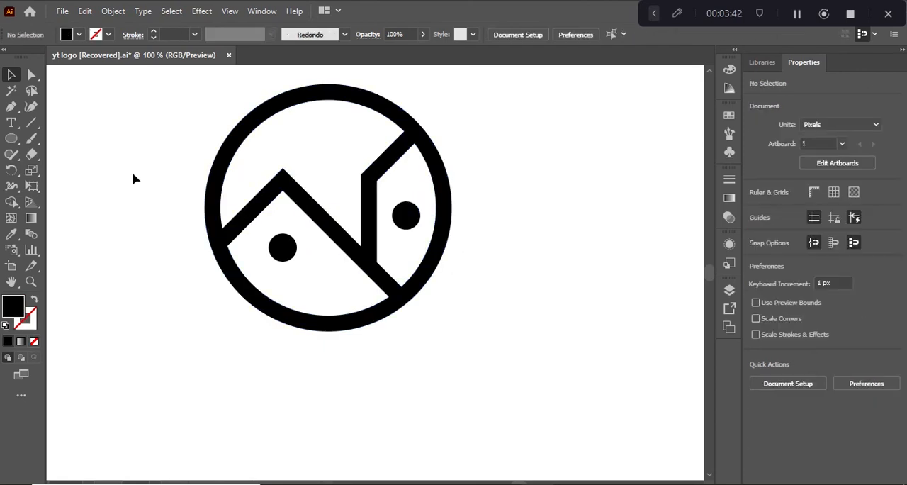